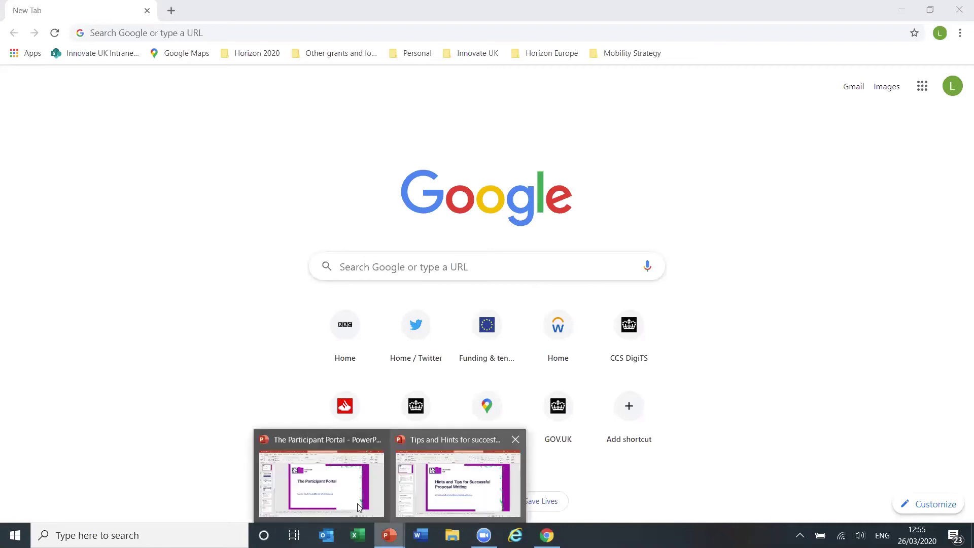
- Switch to The Participant Portal presentation in PowerPoint, start its slide show and advance to The EC Funding & Tenders Portal slide
key(alt+Tab)
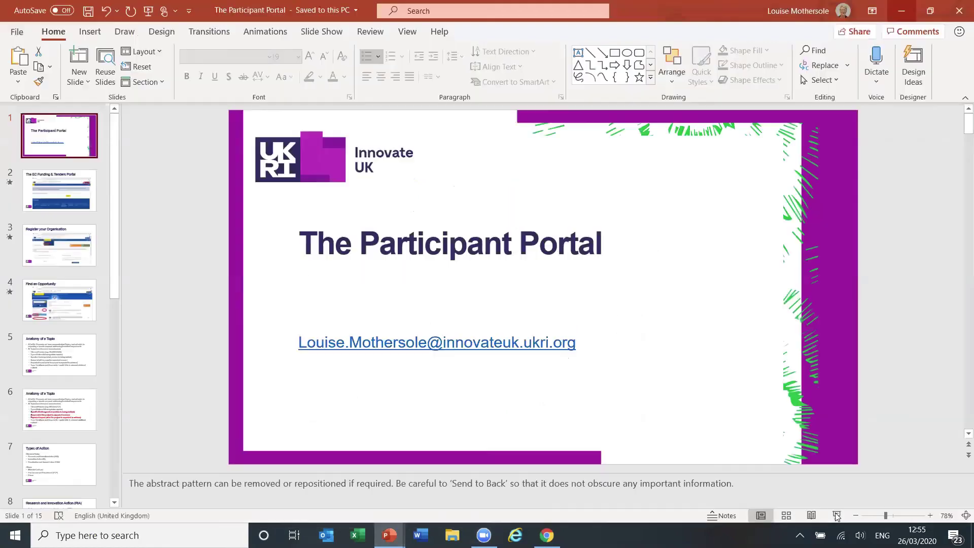
key(F5)
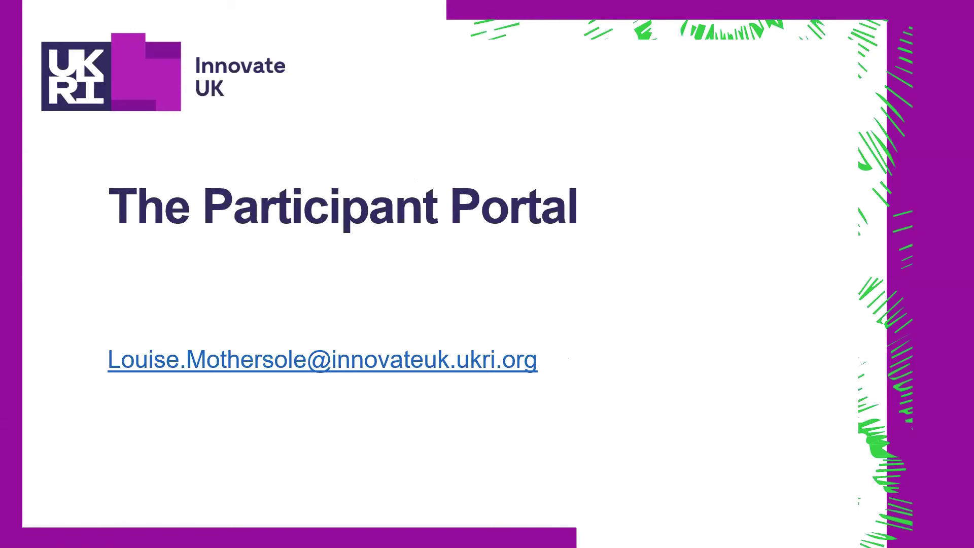
key(Right)
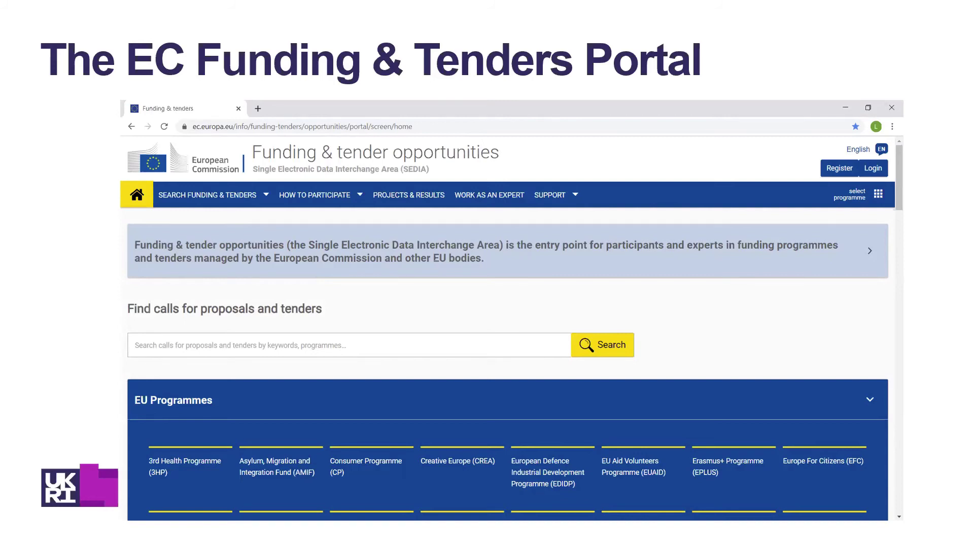
- Open the Funding & tender opportunities portal in the browser from the slide's linked screenshot and accept the site's cookies
click(358, 146)
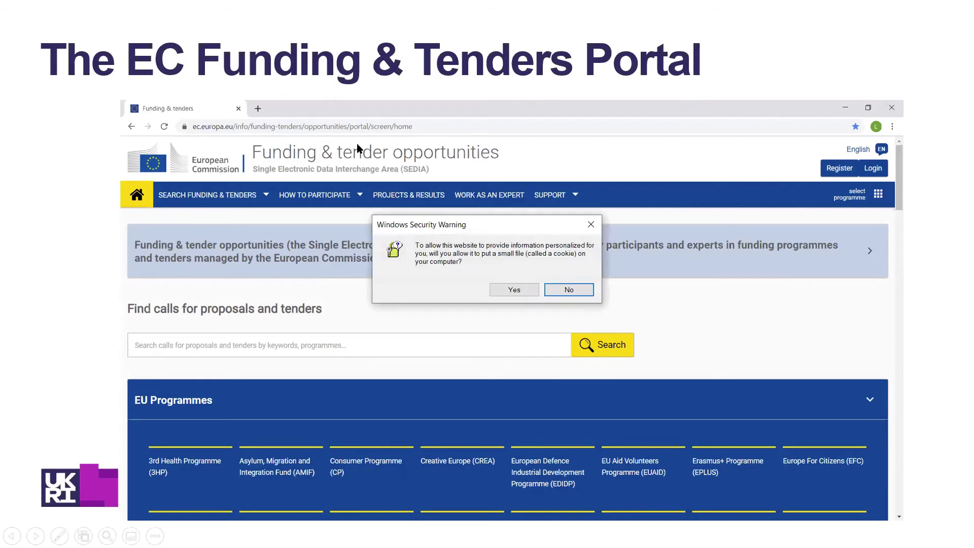
key(Return)
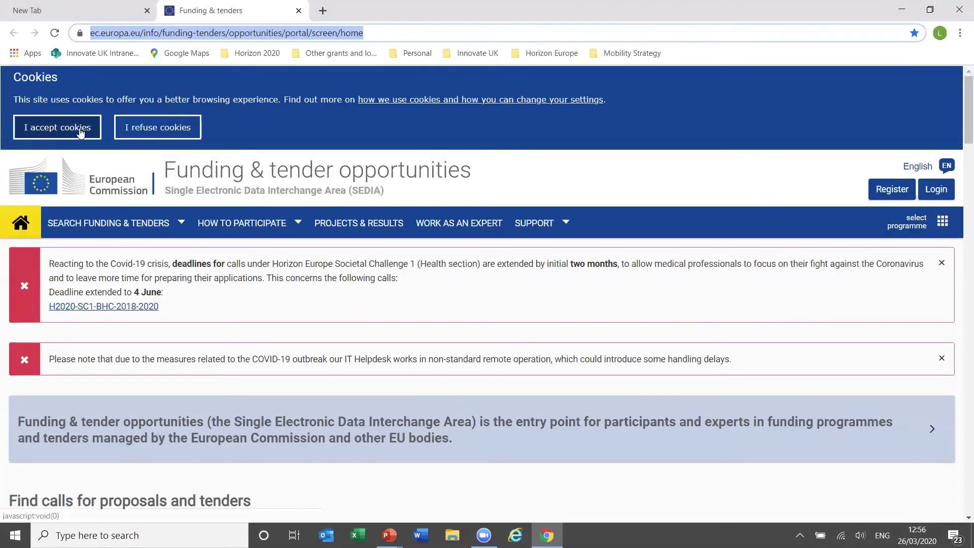
click(80, 131)
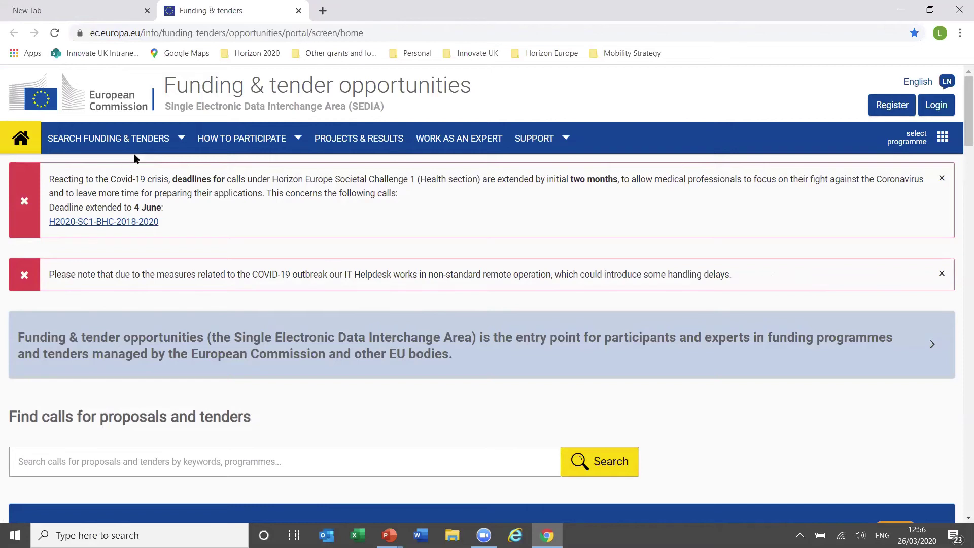
- Open the portal's registration page, examine the fields of the Create an account form, and return to the portal home page
mouse_move(264, 145)
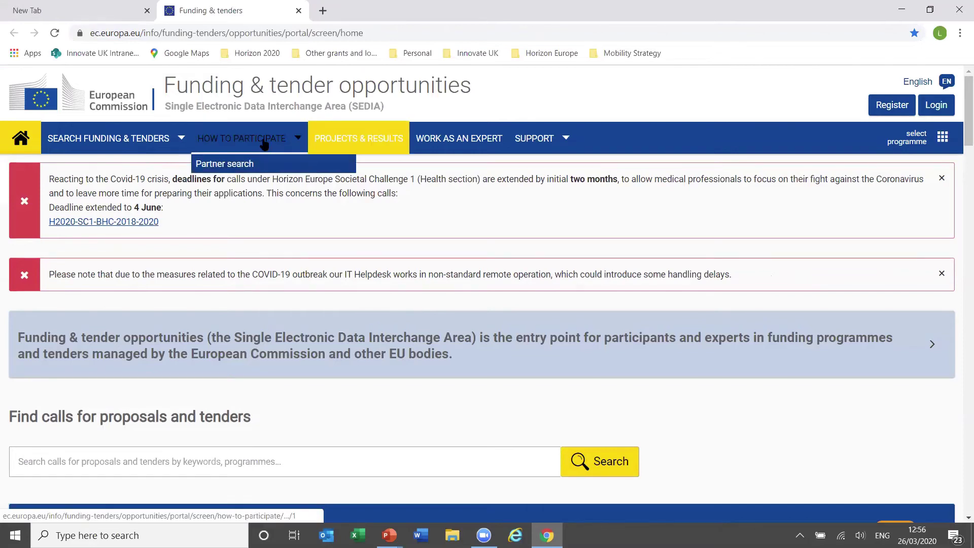
mouse_move(169, 144)
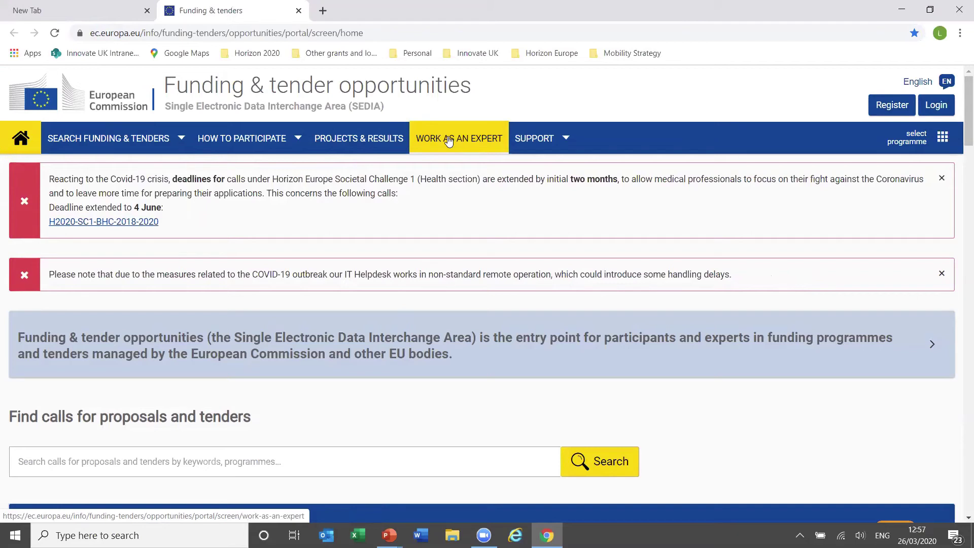
mouse_move(531, 136)
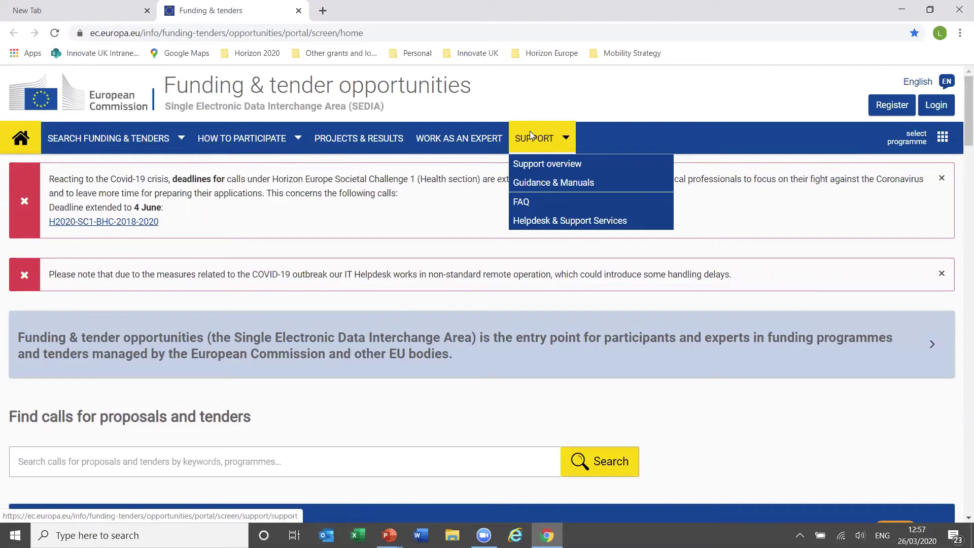
click(892, 106)
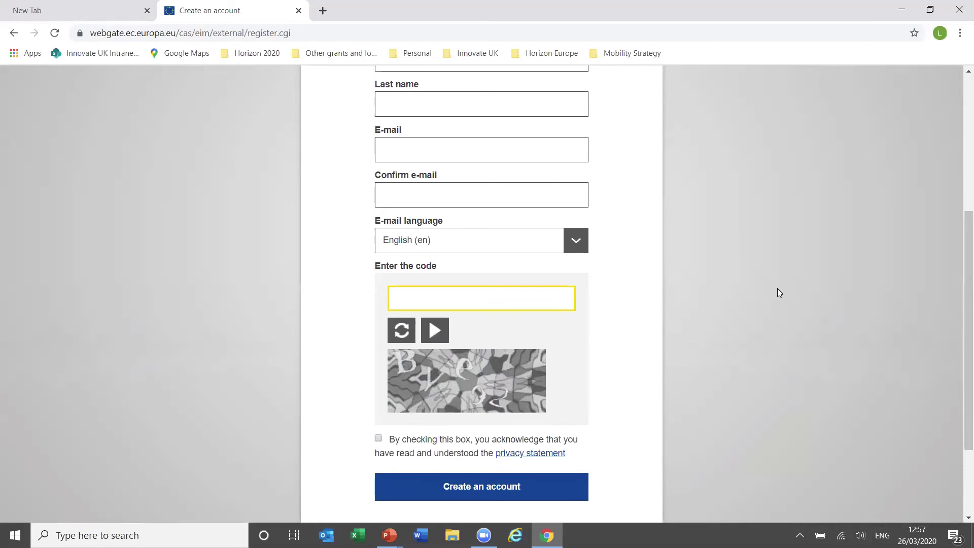
scroll(780, 293, up, 2)
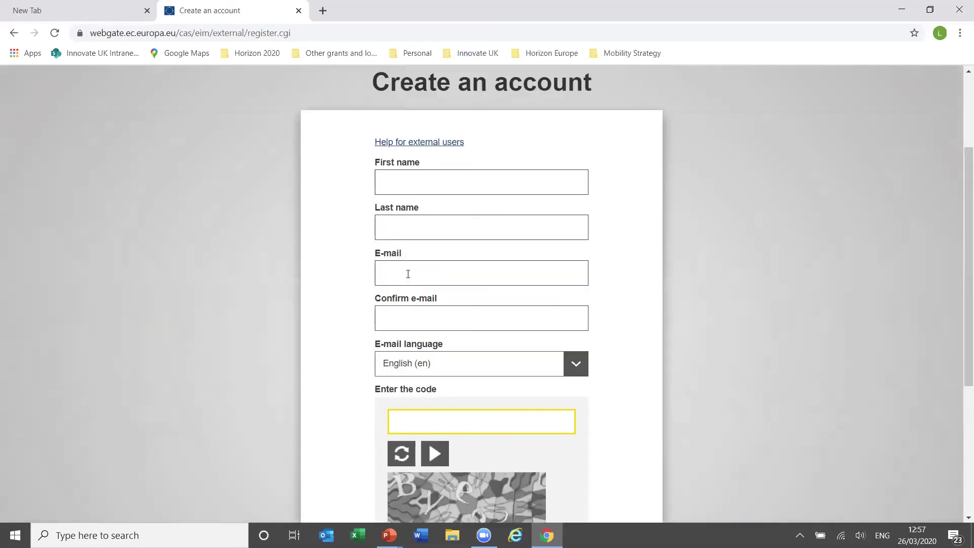
scroll(682, 333, up, 1)
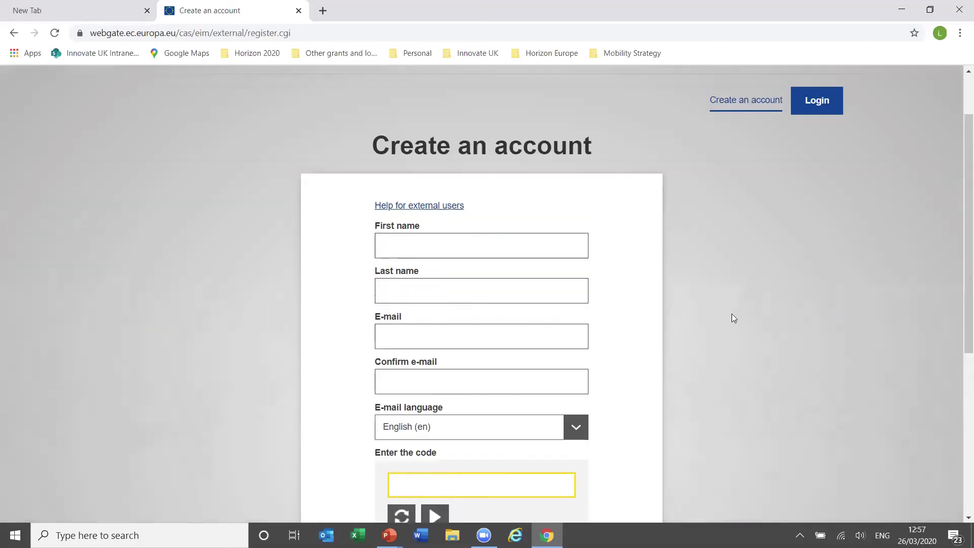
scroll(732, 319, up, 1)
scroll(732, 319, down, 4)
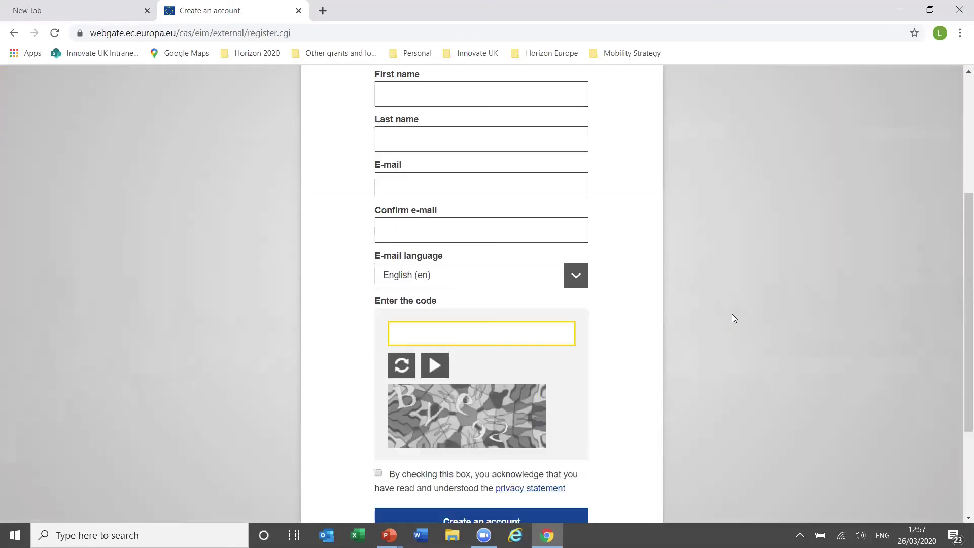
scroll(733, 318, down, 3)
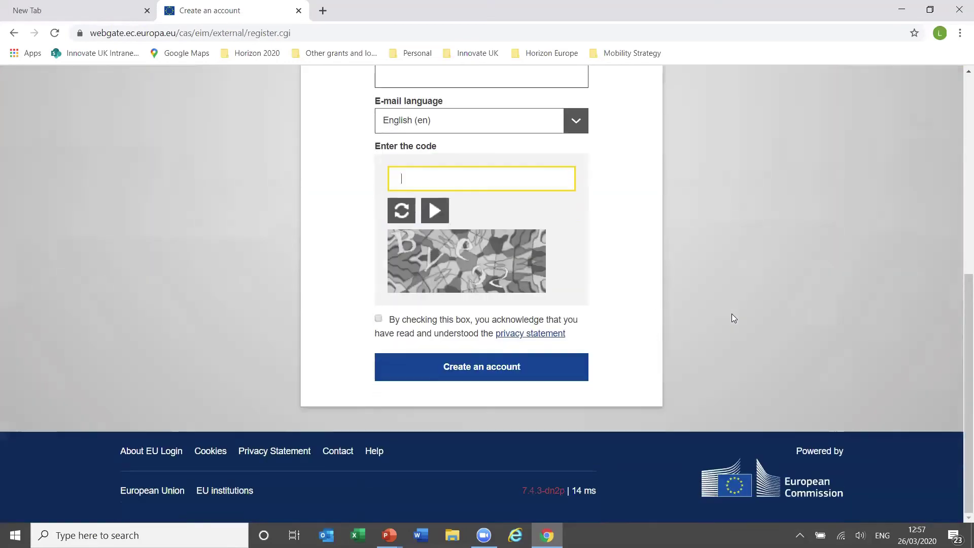
click(15, 42)
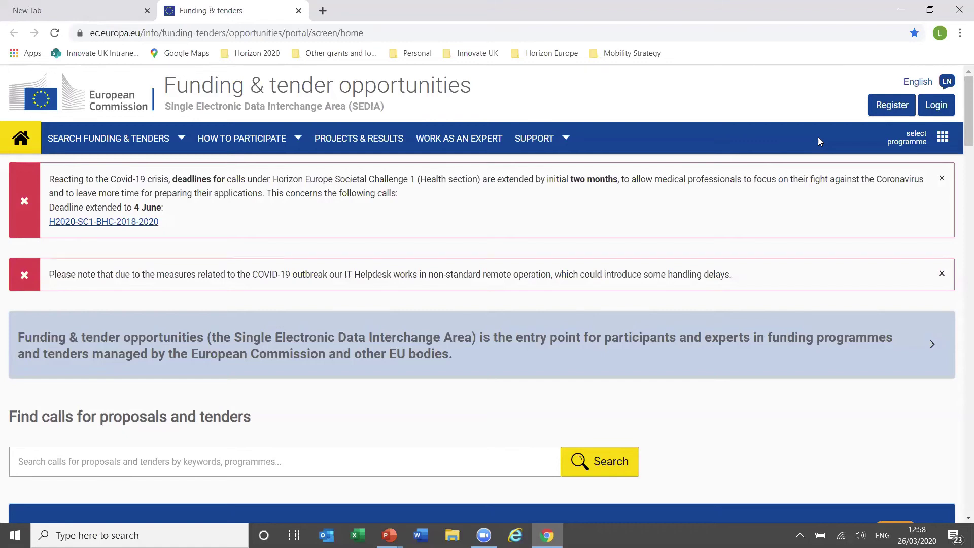
- Open the Participant Register page under How to Participate and go to its PIC search for registered organisations
mouse_move(272, 145)
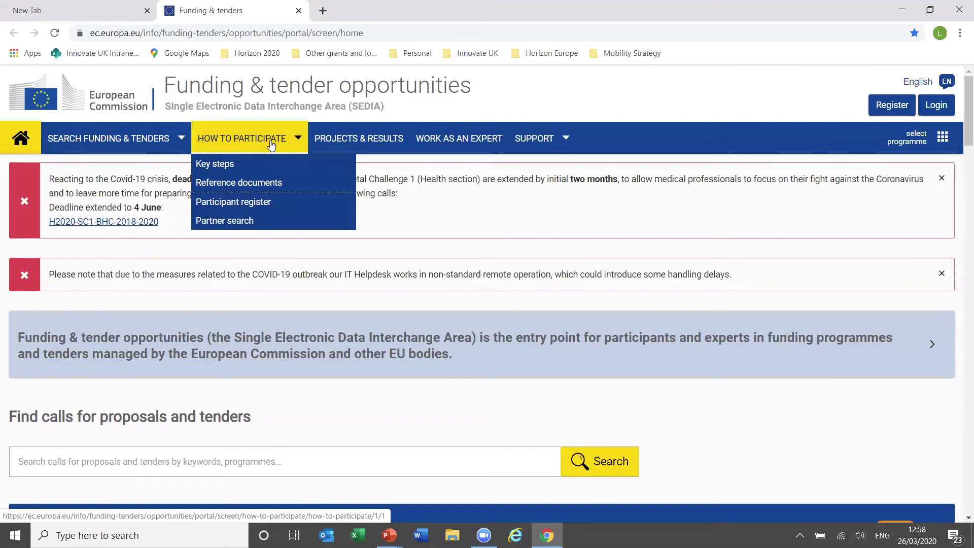
click(261, 203)
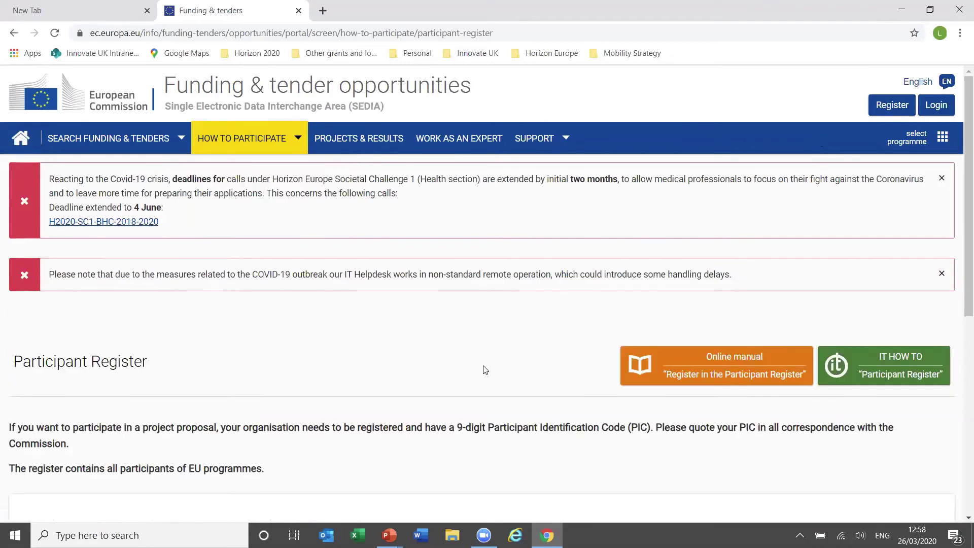
scroll(485, 370, down, 2)
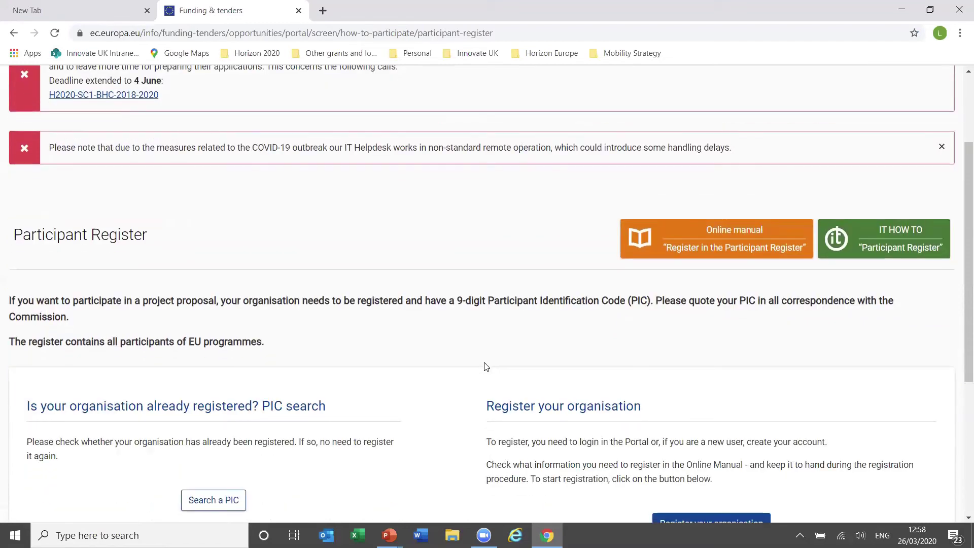
scroll(486, 366, down, 1)
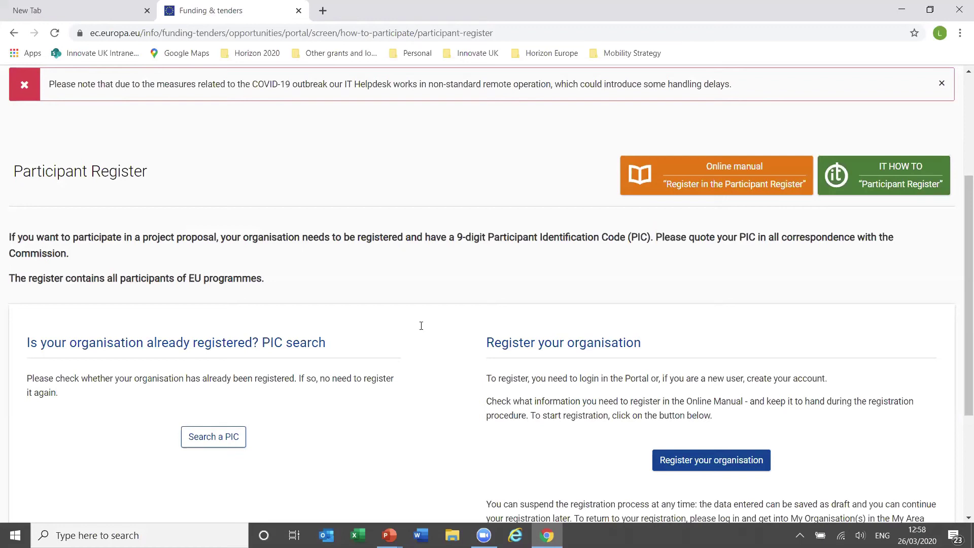
click(207, 445)
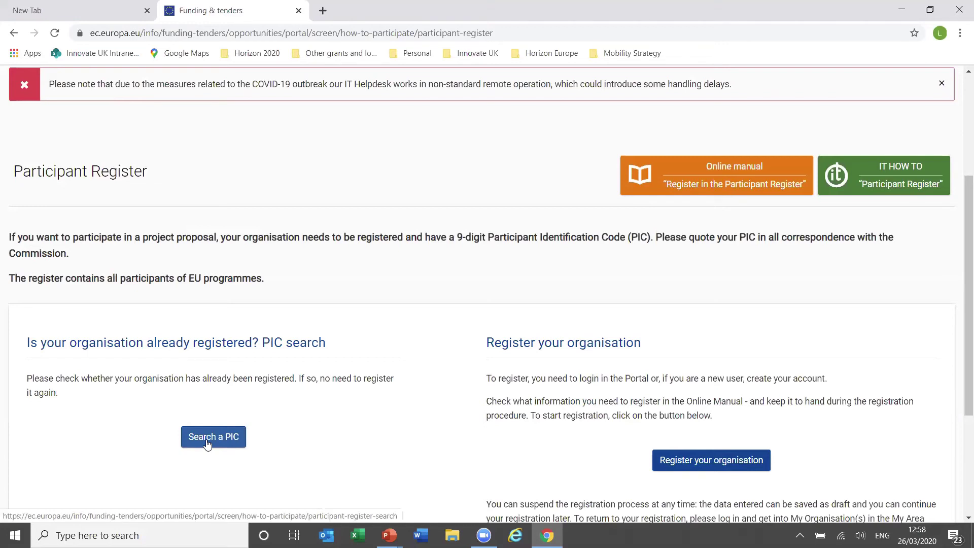
click(207, 444)
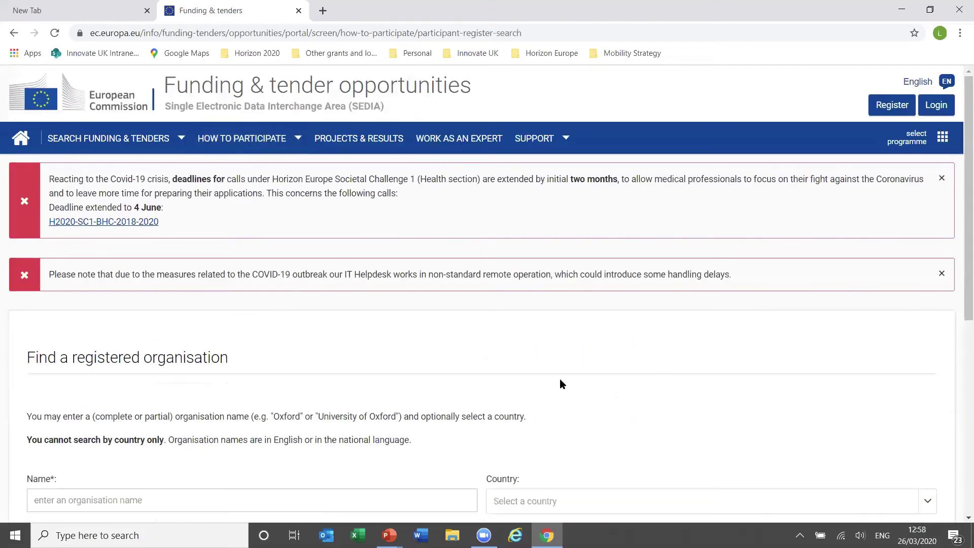
- Search the registered organisations by the name "innovate uk" and check the results table
scroll(528, 411, down, 2)
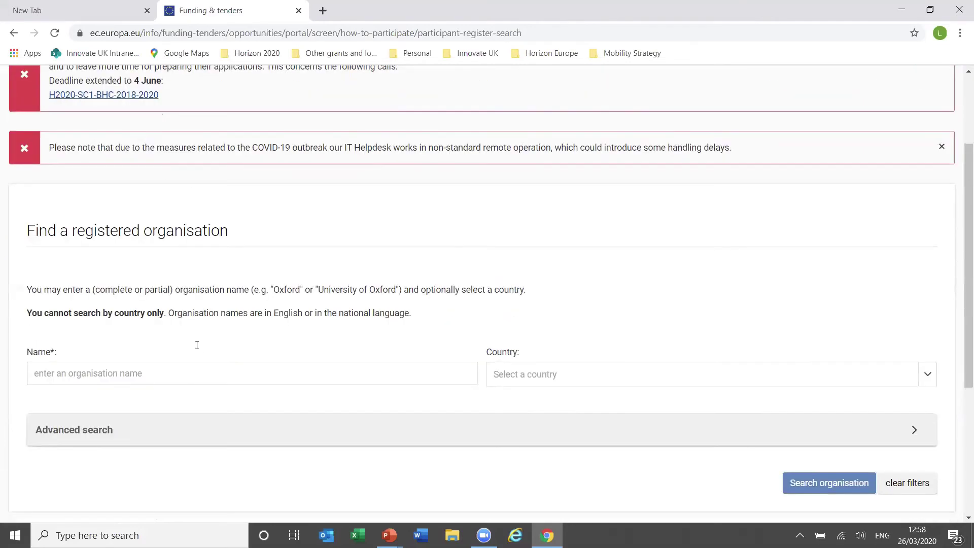
click(187, 374)
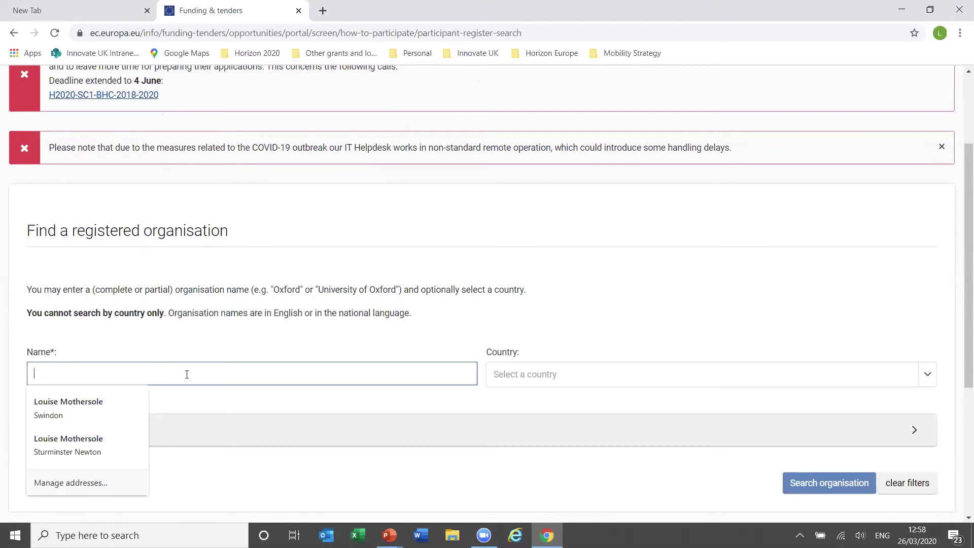
text(innovate)
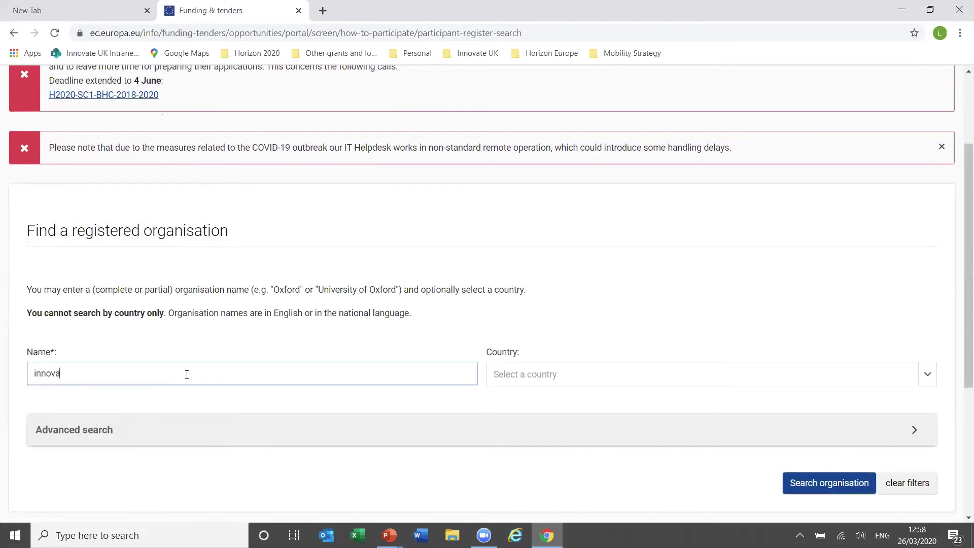
text( uk)
key(Return)
scroll(229, 356, down, 5)
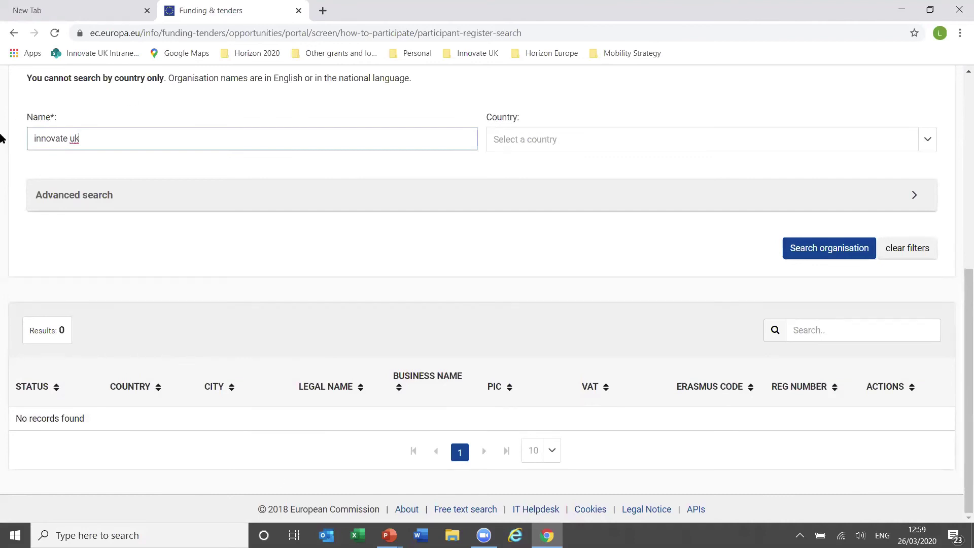
- Replace the organisation name with "technology strategy board" and search the register again
drag(137, 135, 22, 156)
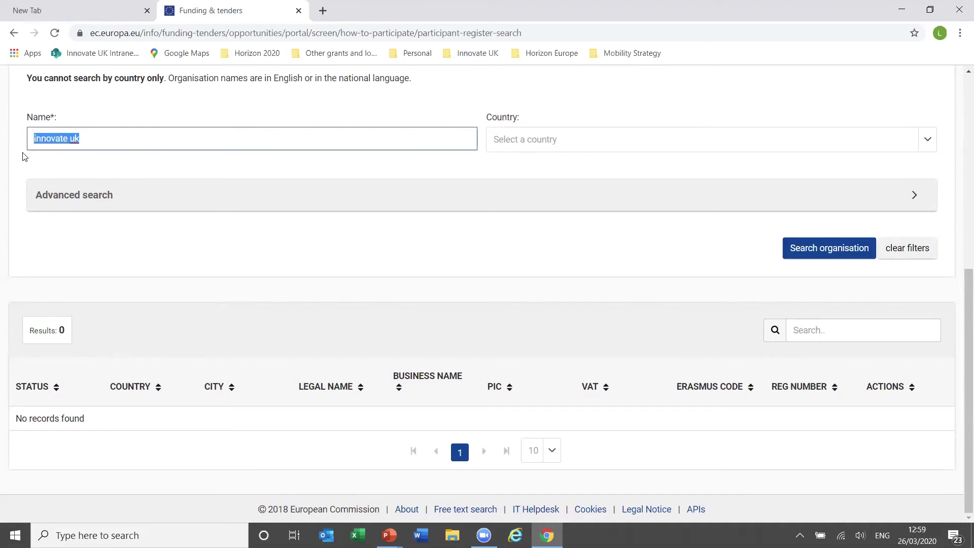
text(technology strategy )
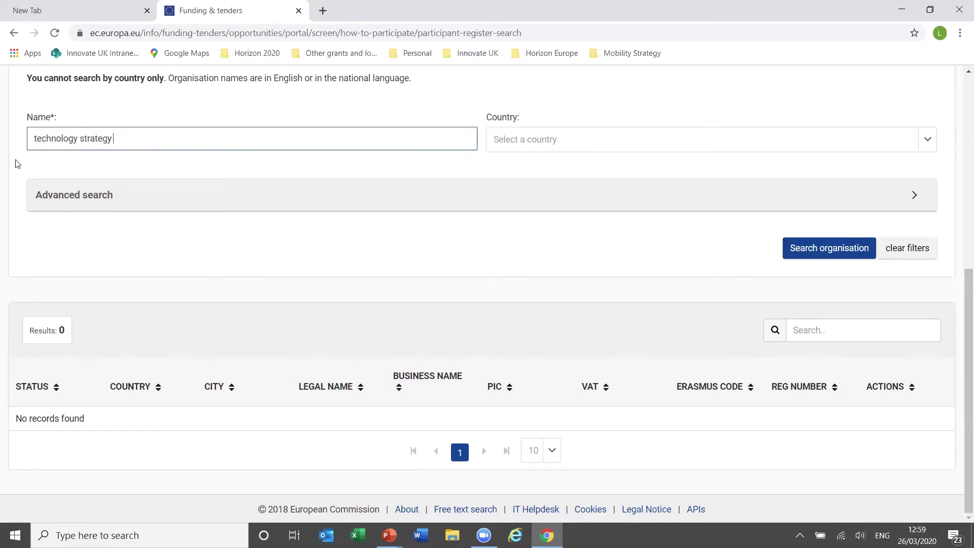
text(board)
key(Return)
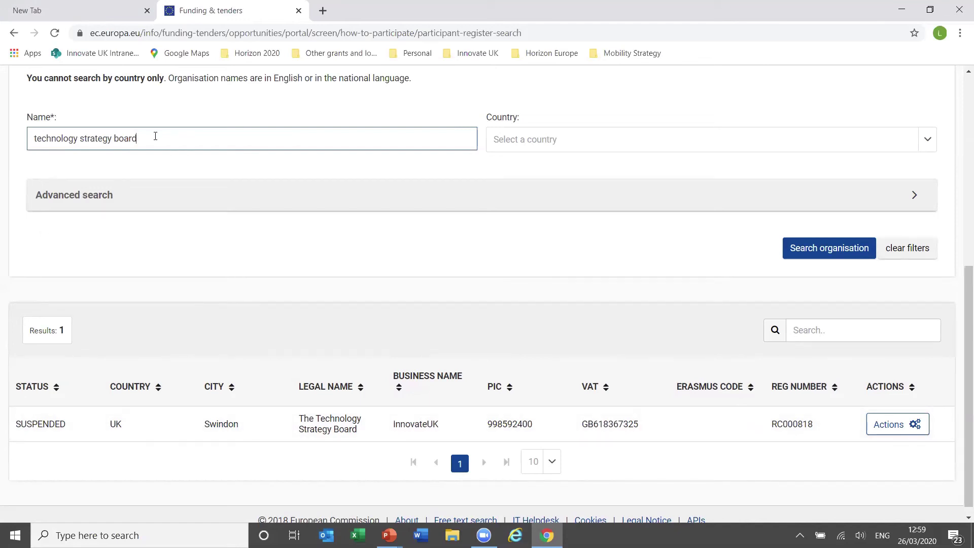
drag(150, 139, 28, 147)
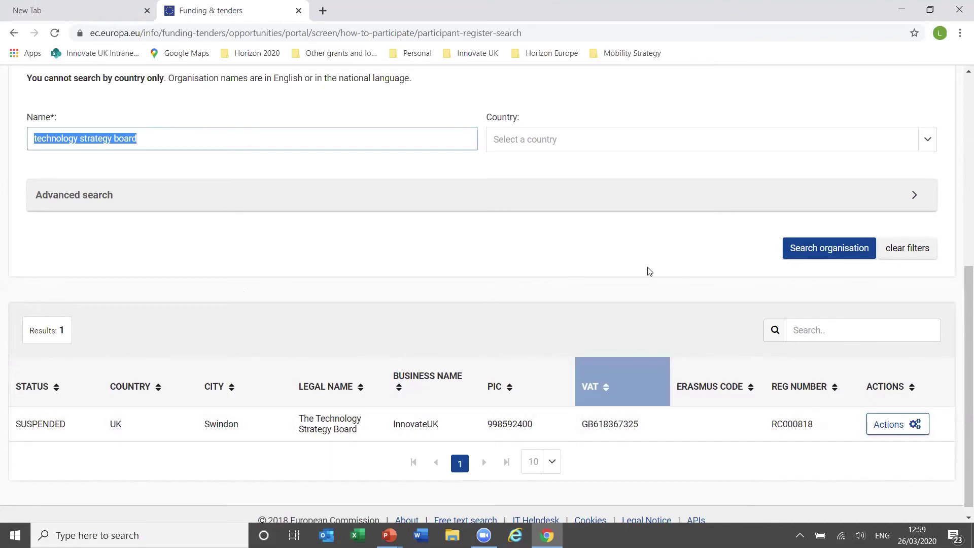
- Return from the organisation search to the Participant Register page under How to Participate
scroll(553, 235, up, 4)
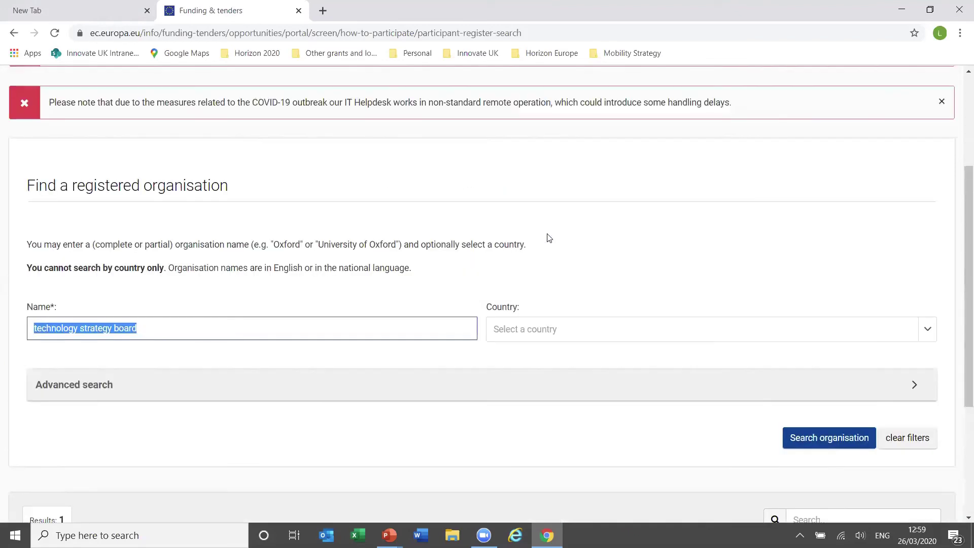
scroll(549, 238, up, 4)
mouse_move(281, 141)
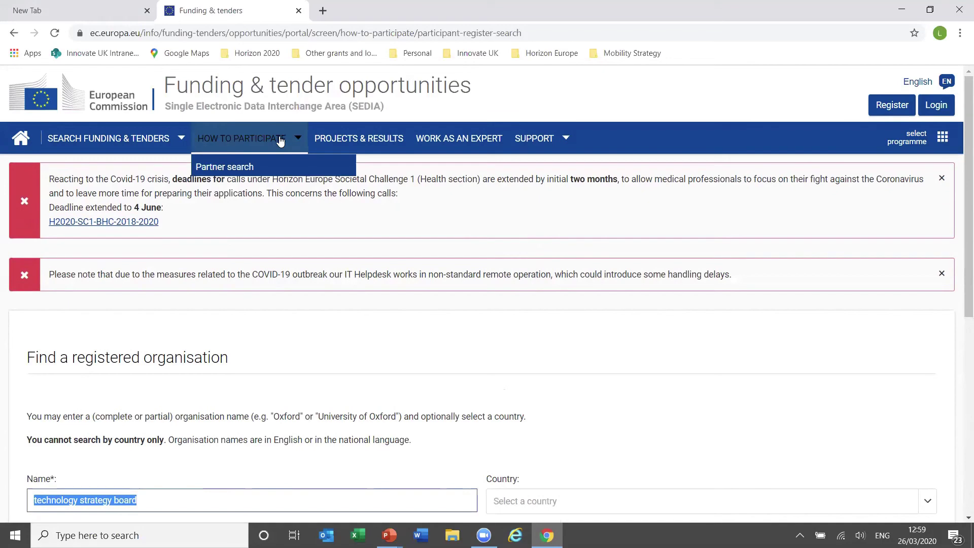
click(250, 203)
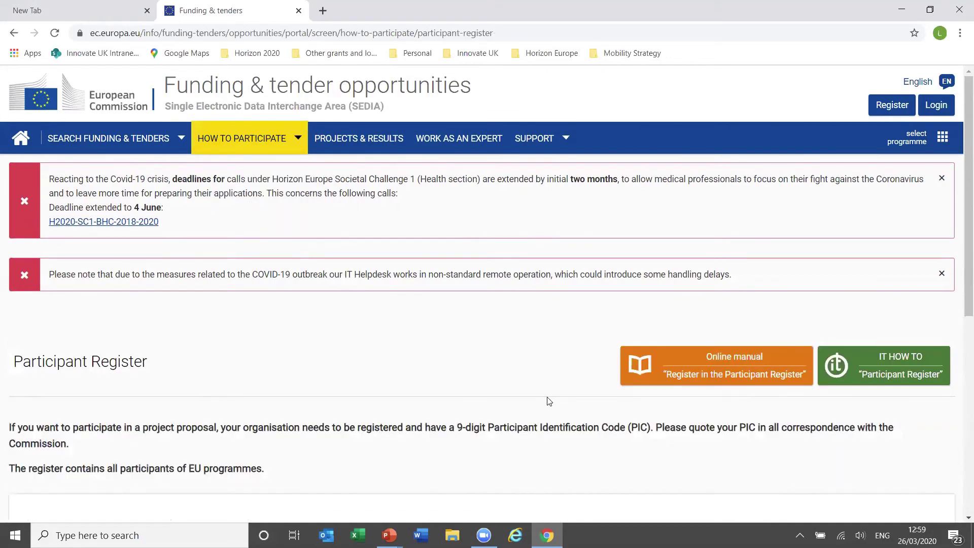
- Review the Register your organisation instructions and open the organisation registration page
scroll(551, 400, down, 3)
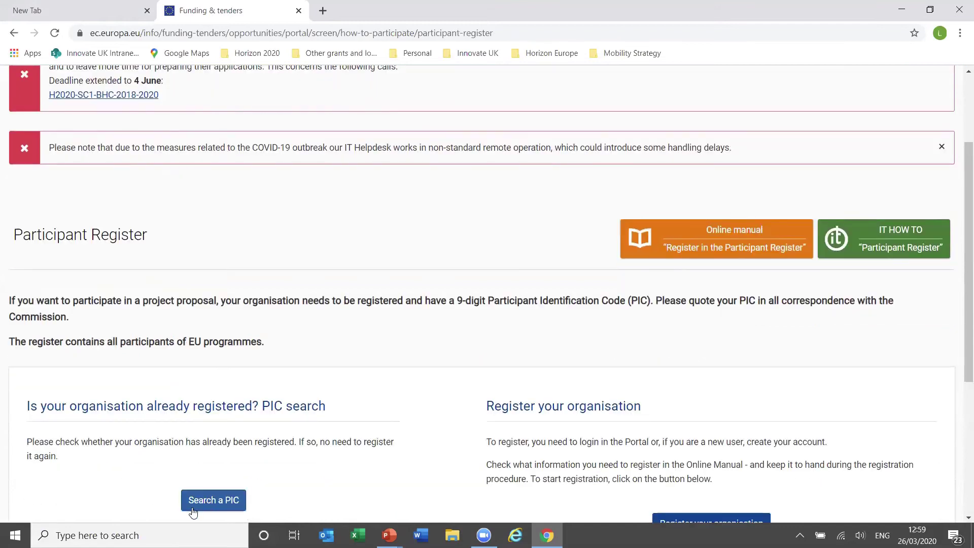
scroll(822, 392, down, 1)
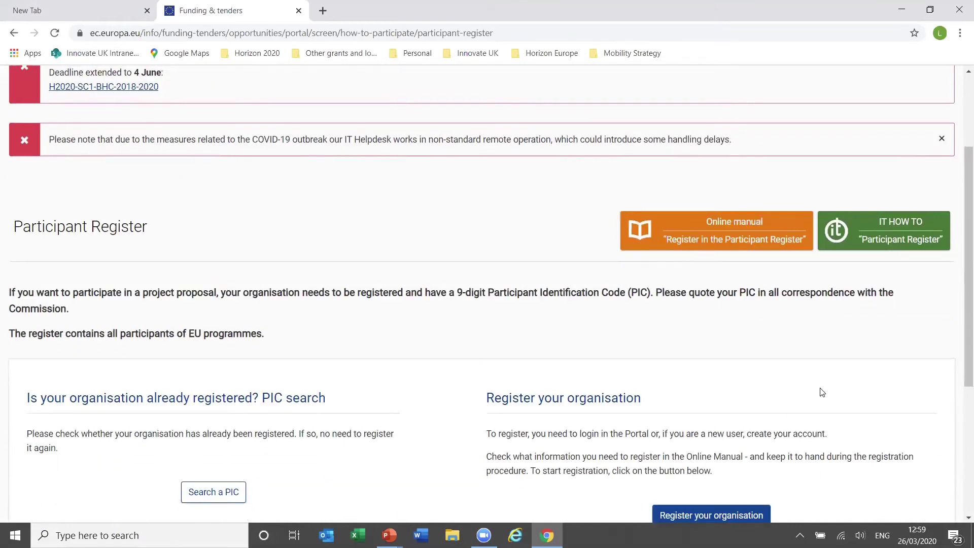
scroll(822, 392, down, 1)
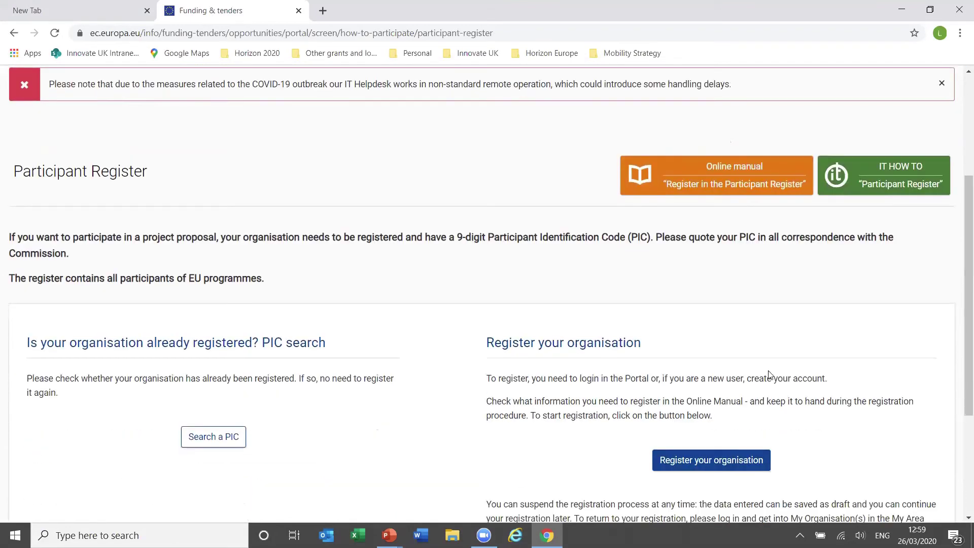
scroll(766, 370, down, 1)
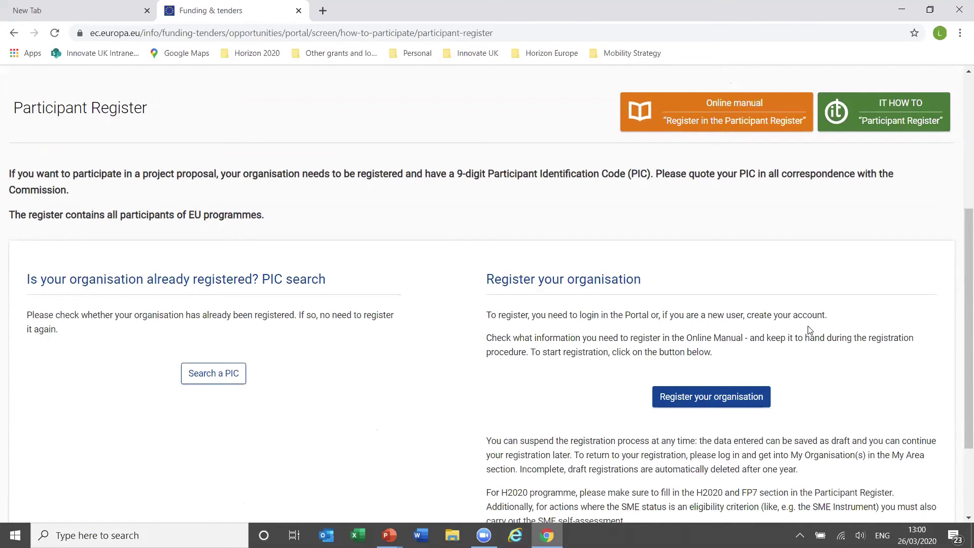
scroll(808, 353, down, 1)
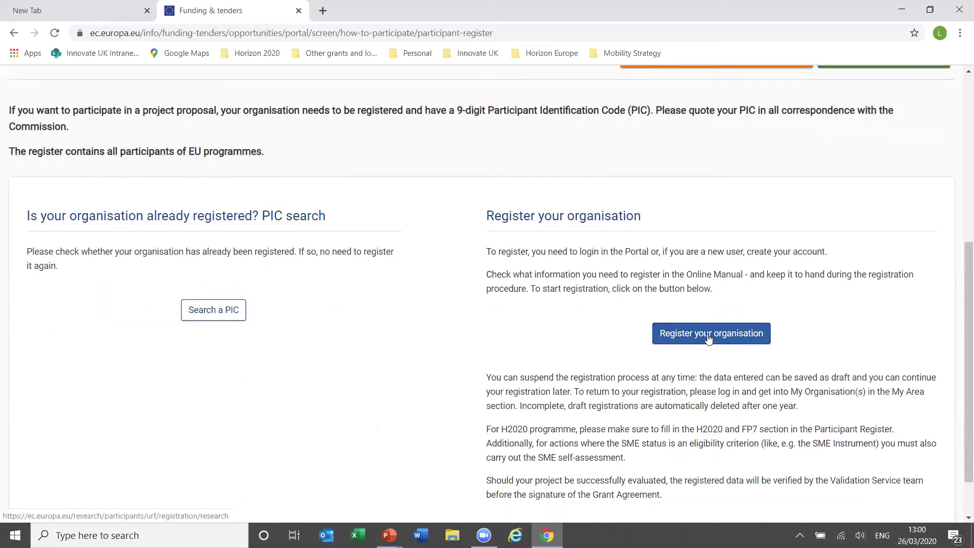
click(709, 339)
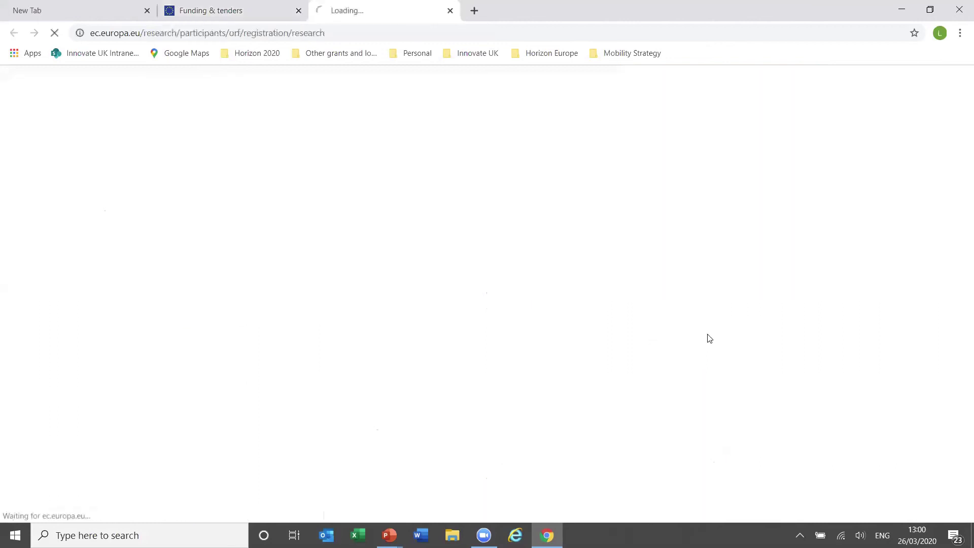